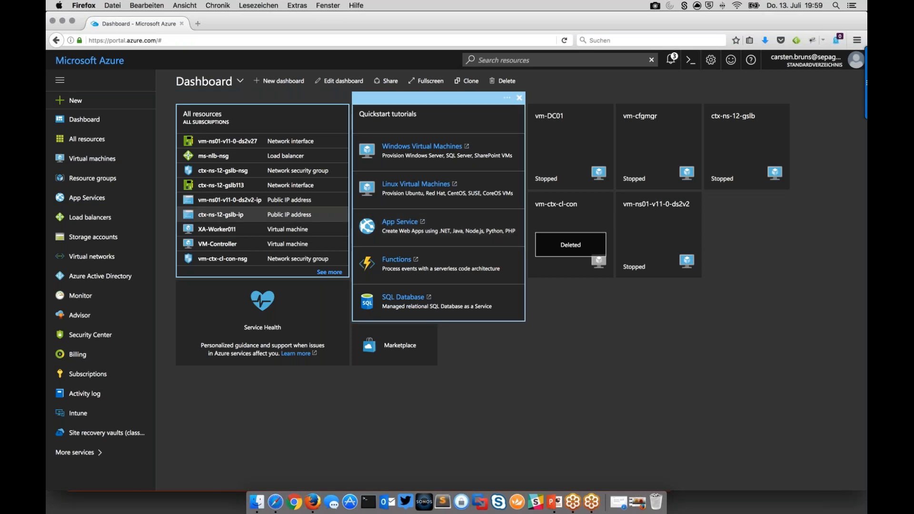
Find the NetScaler 11.1 VPX Bring Your Own License image in the Marketplace and start creating a virtual machine from it.
left_click(72, 105)
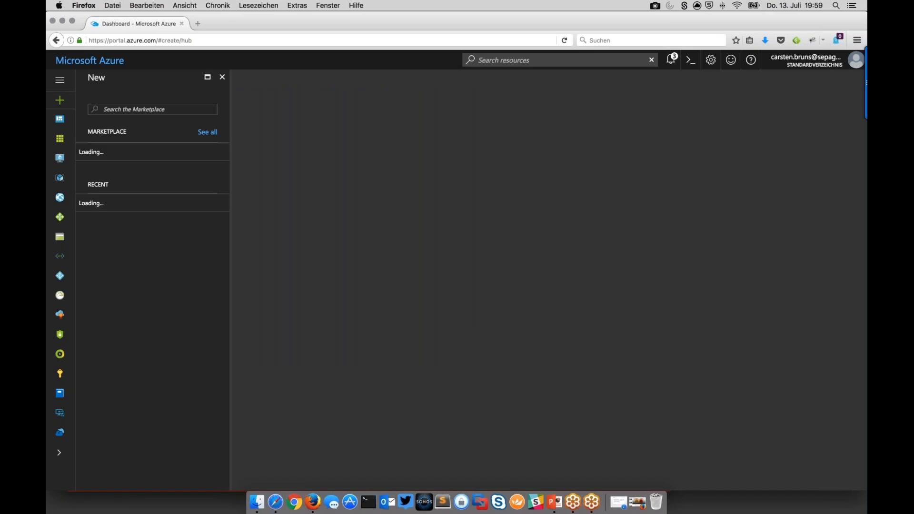
type("netsca")
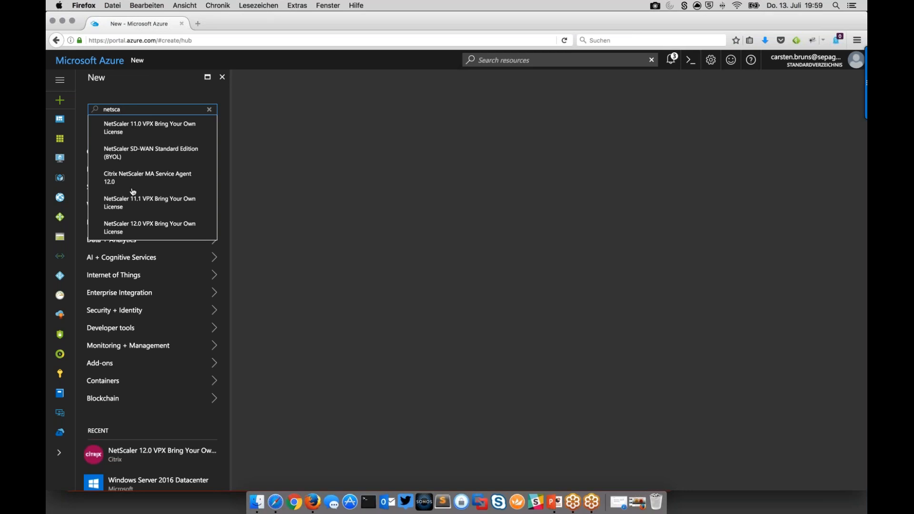
left_click(118, 208)
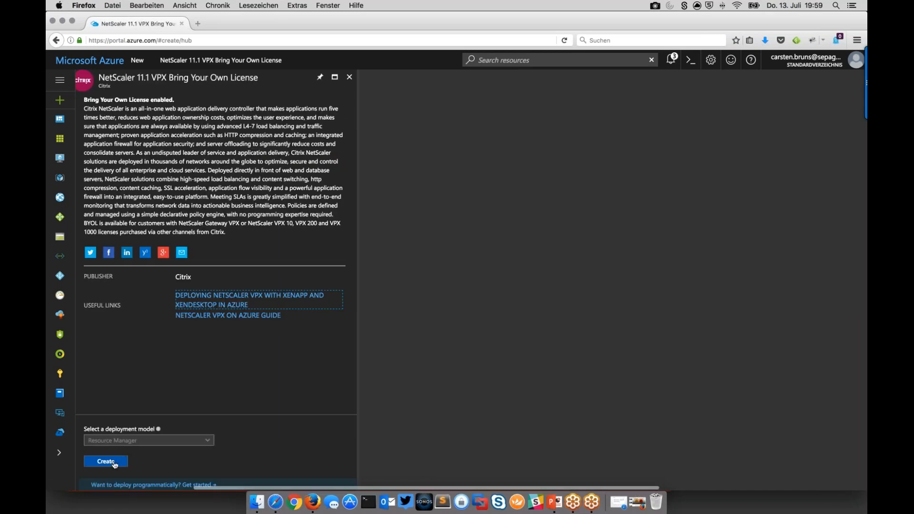
left_click(114, 465)
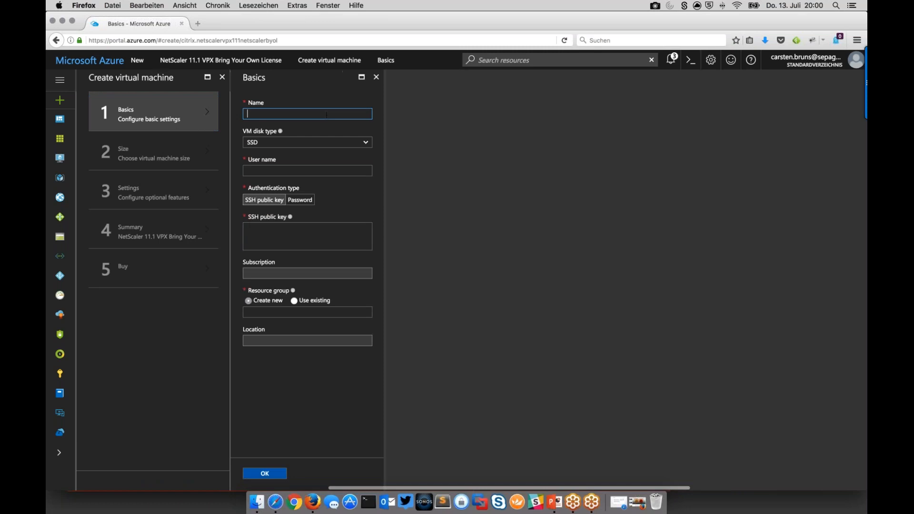
Name the virtual machine test-nycugc and set its VM disk type to HDD.
type("test-nyc")
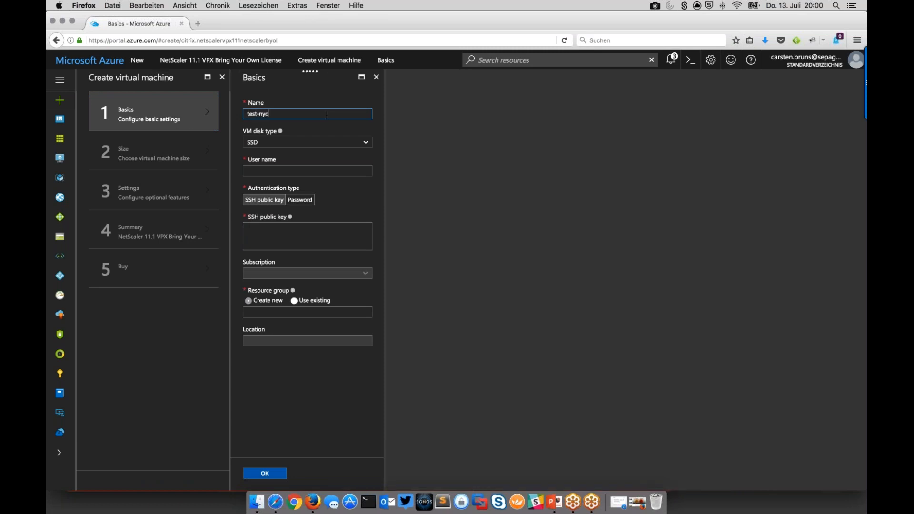
type("ugu")
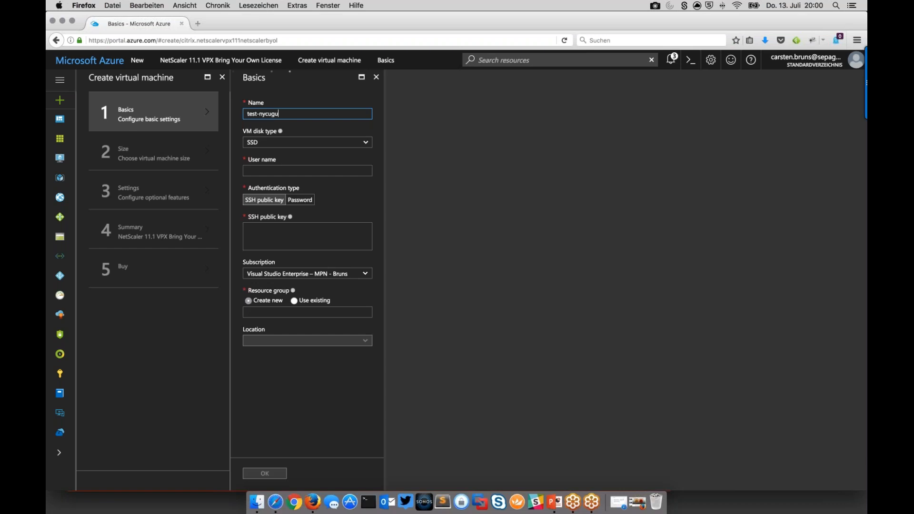
key("BackSpace")
type("c")
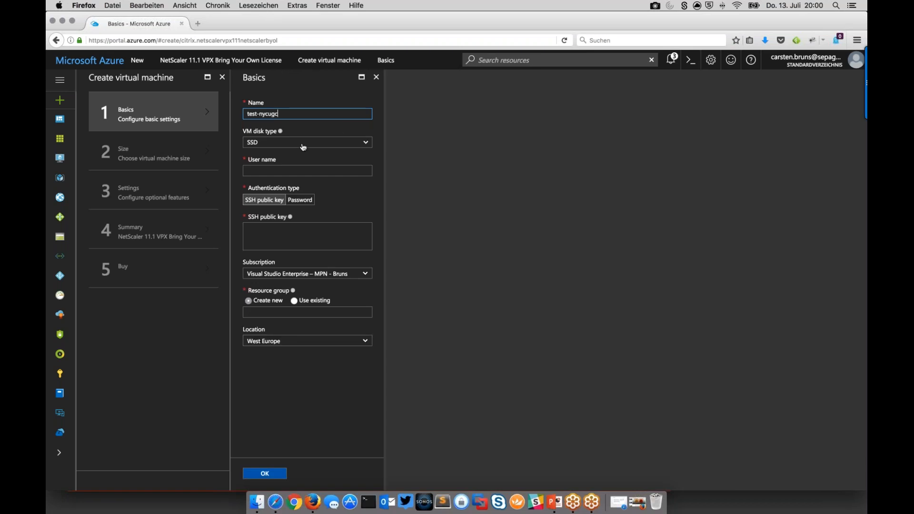
left_click(303, 146)
left_click(267, 160)
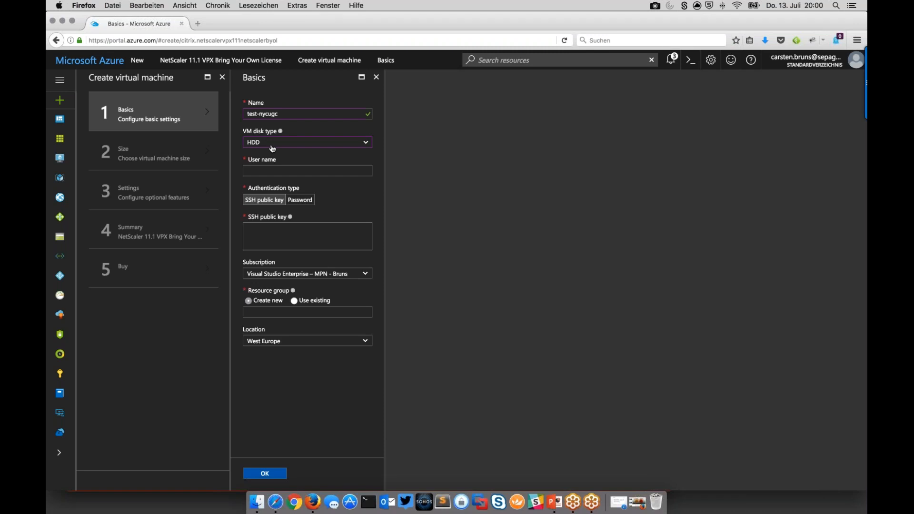
Set the administrator user name to nsadmin and choose Password as the authentication type.
key("Tab")
type("nsadmin")
key("Tab")
left_click(300, 200)
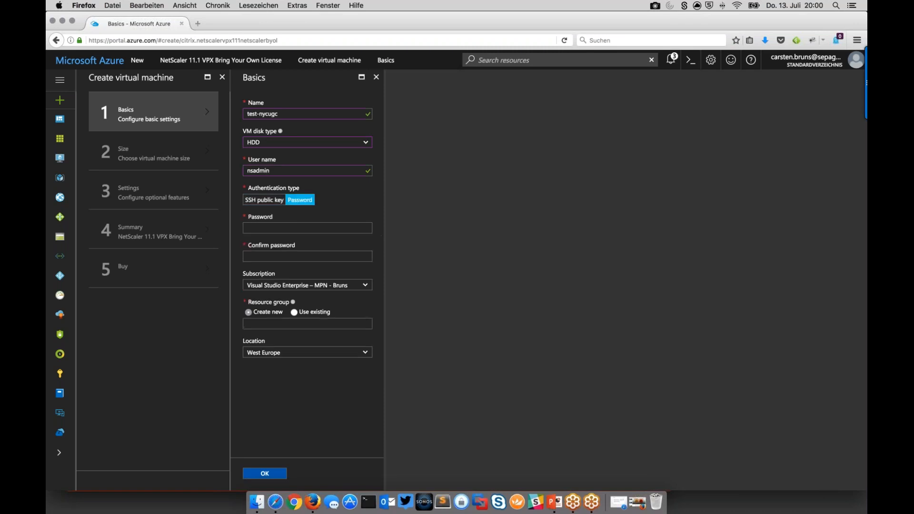
Enter the administrator password in the Password and Confirm password fields so that both entries match.
left_click(300, 228)
type("•••••••••")
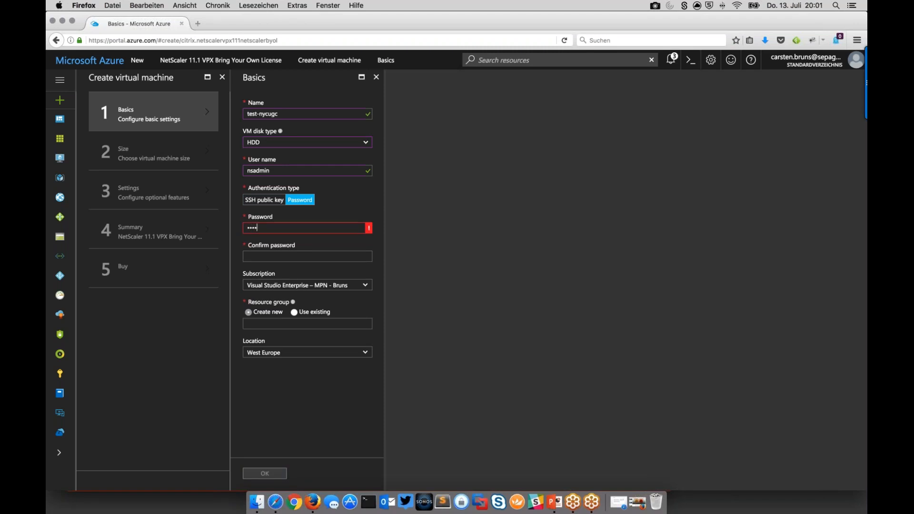
type("••")
key("Tab")
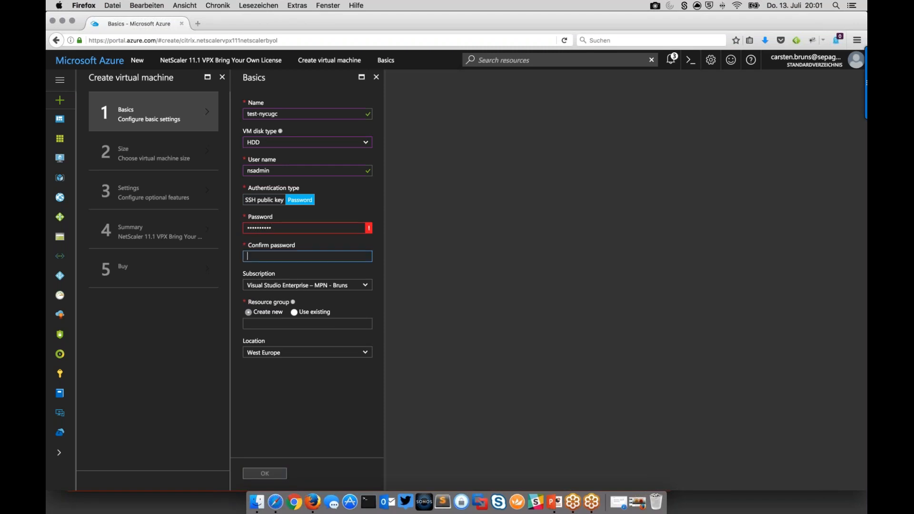
type("••••••••••••••••")
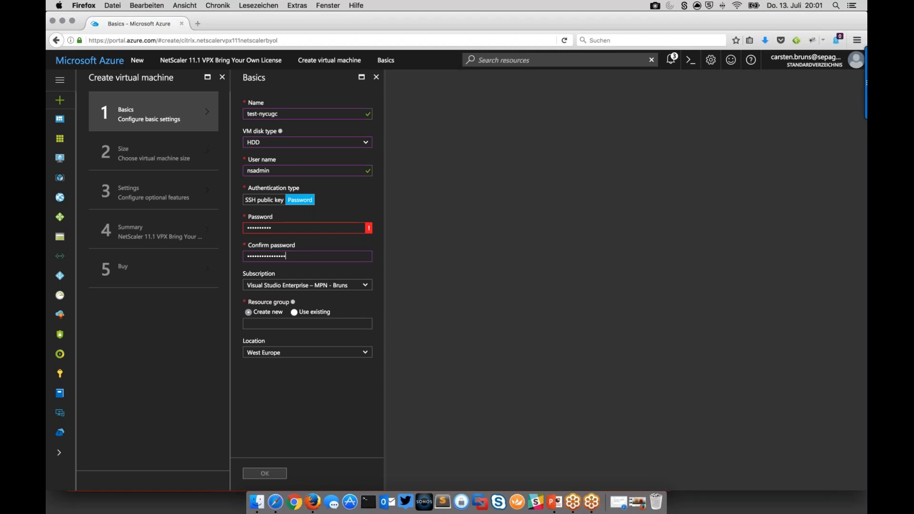
left_click(284, 229)
key("BackSpace")
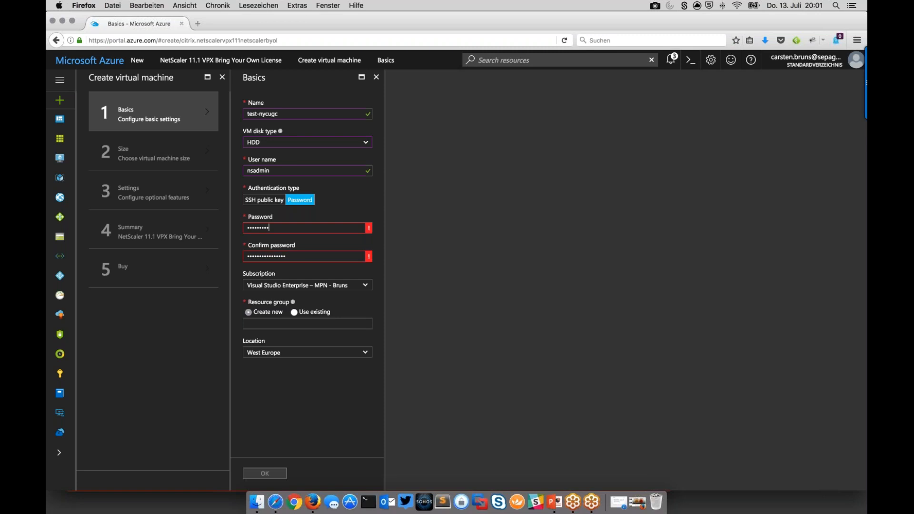
type("•••••••")
Assign the virtual machine to the existing sepagoForum resource group and confirm the basic settings.
left_click(293, 312)
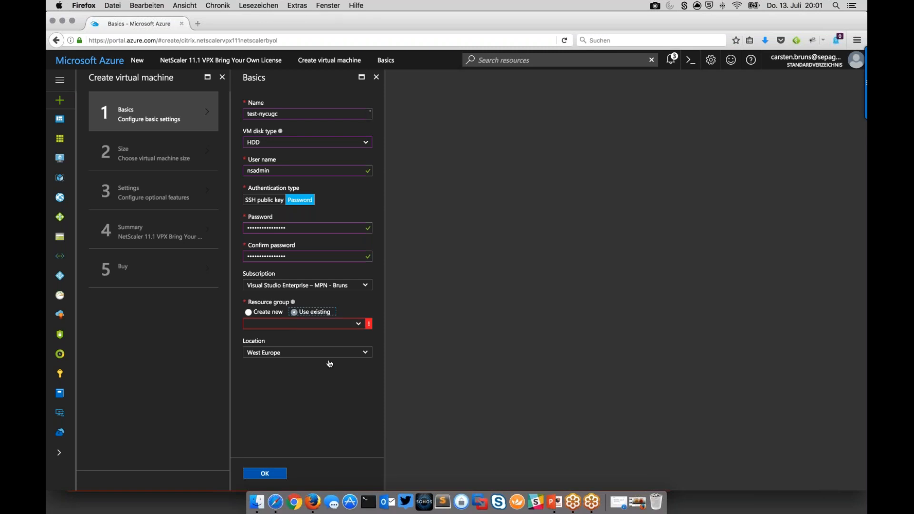
left_click(269, 324)
left_click(267, 350)
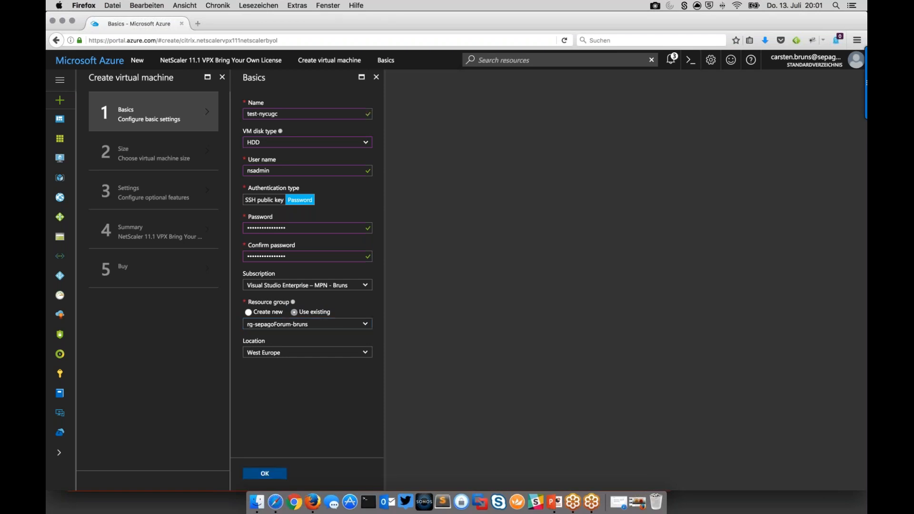
left_click(265, 473)
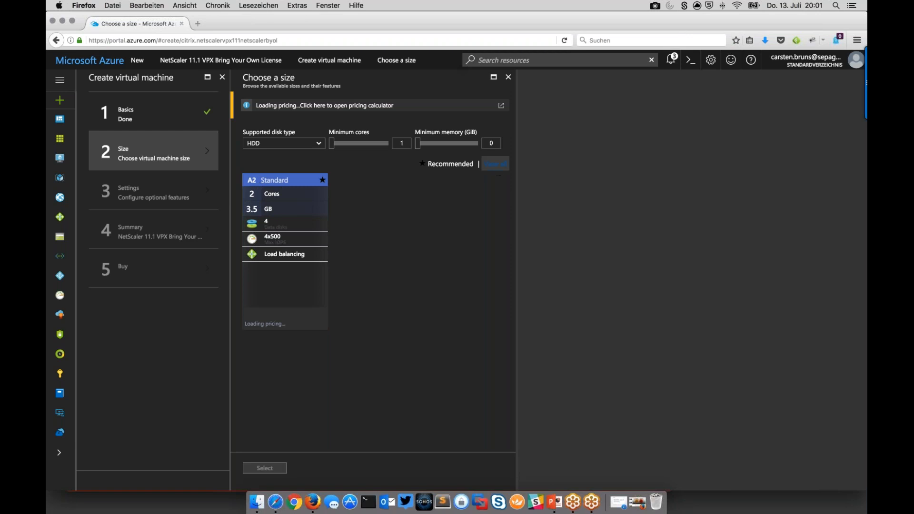
Browse all available virtual machine sizes and select DS2_V2 Standard.
left_click(495, 163)
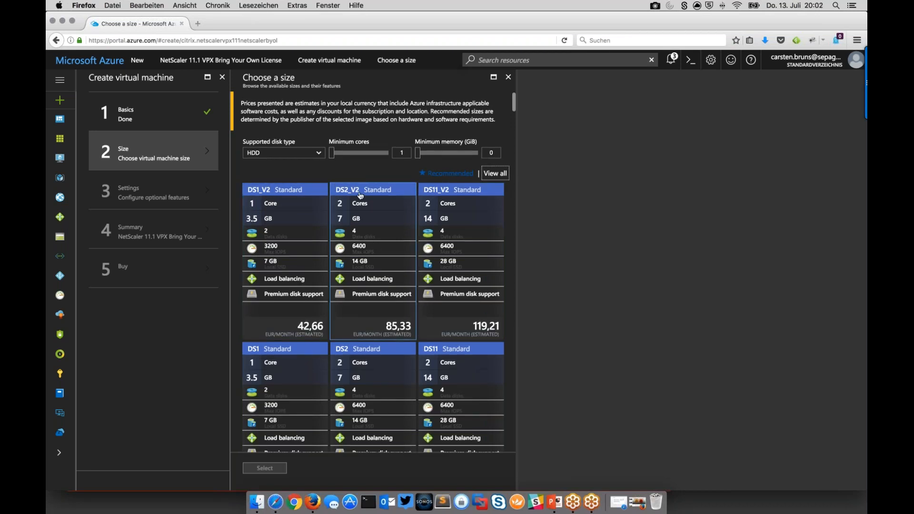
scroll(387, 247, "down", 1)
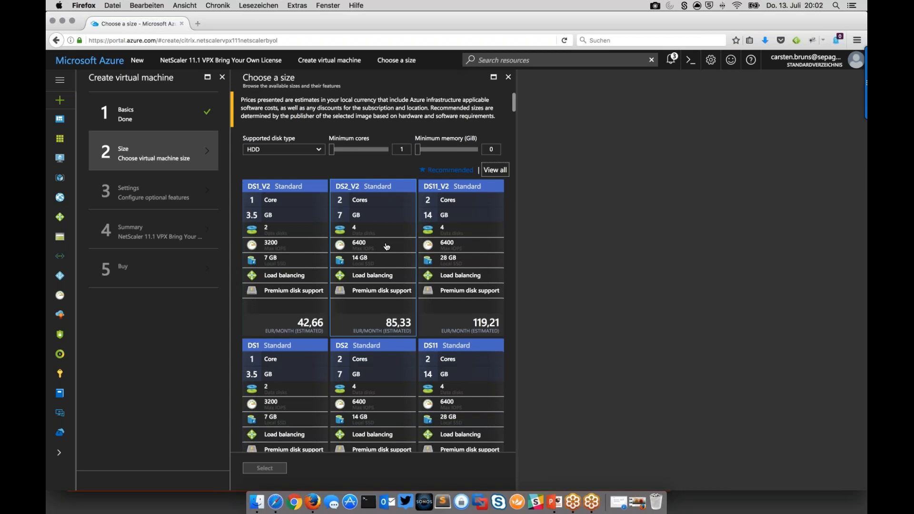
scroll(387, 247, "down", 15)
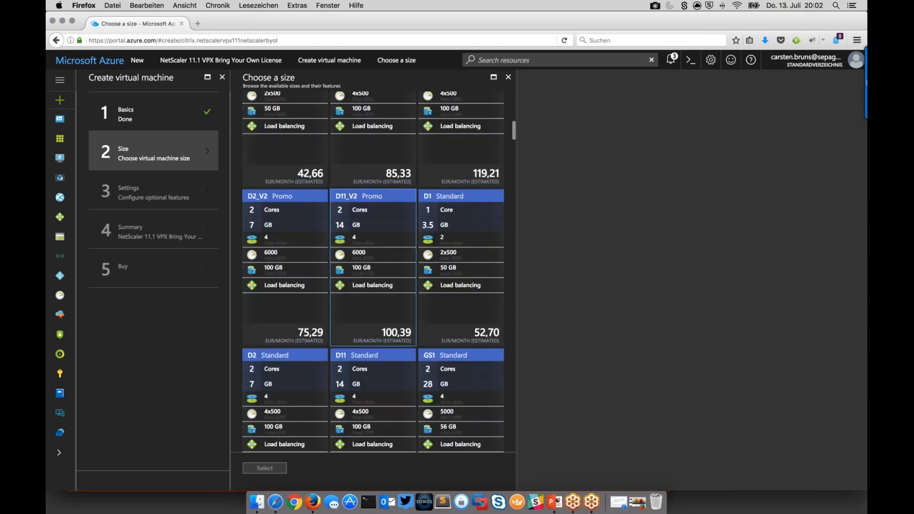
scroll(373, 272, "down", 10)
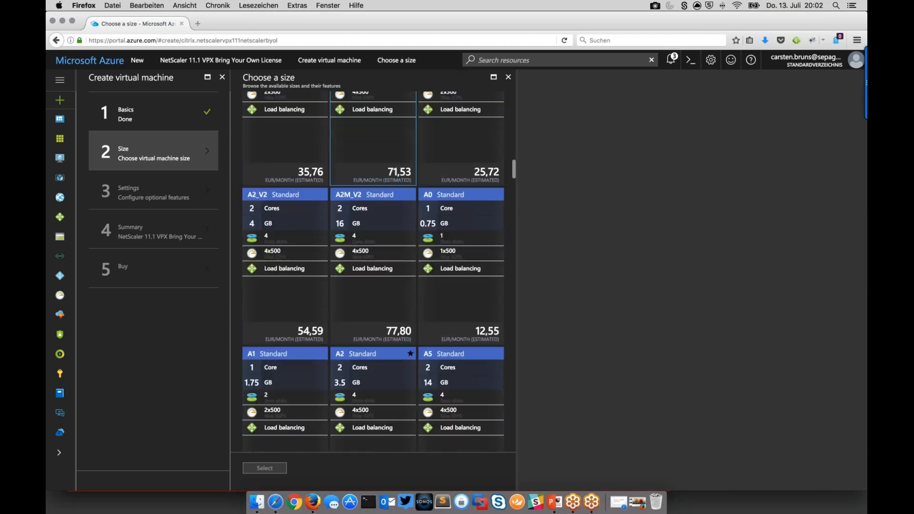
scroll(373, 272, "up", 5)
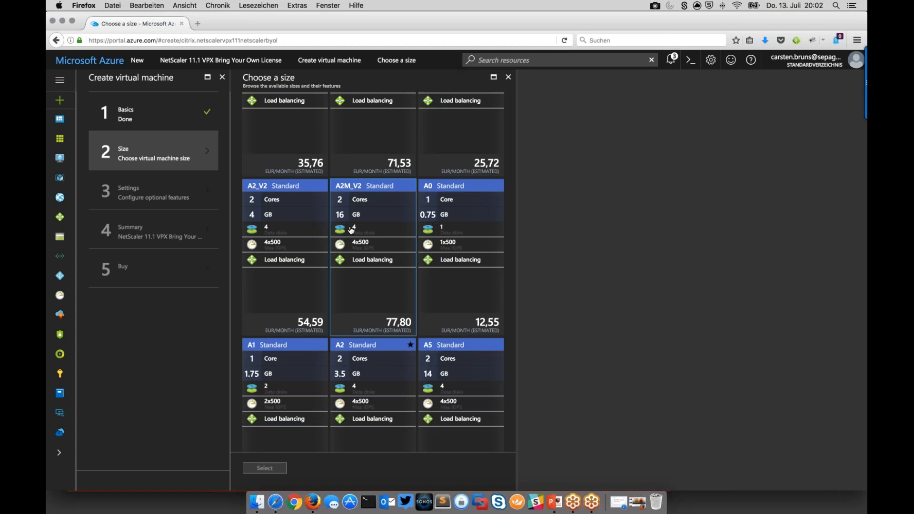
scroll(345, 211, "up", 2)
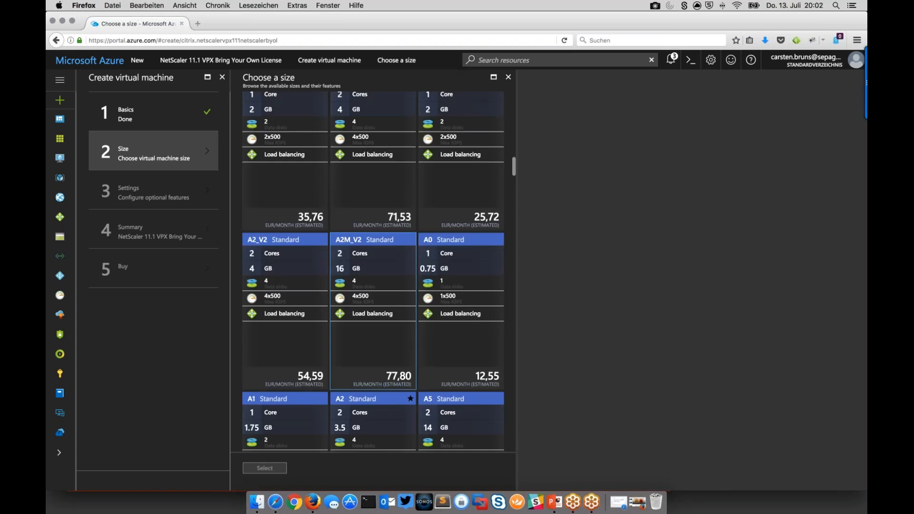
scroll(373, 238, "up", 10)
left_click(347, 193)
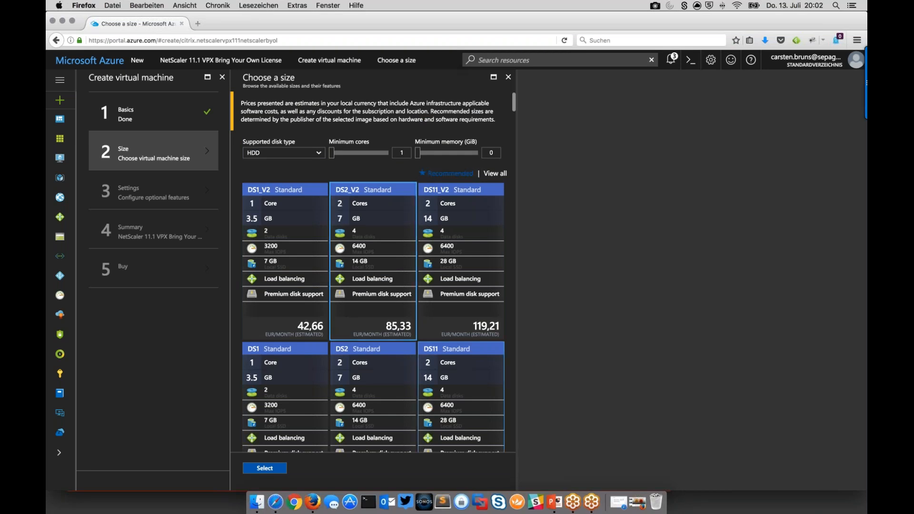
double_click(414, 365)
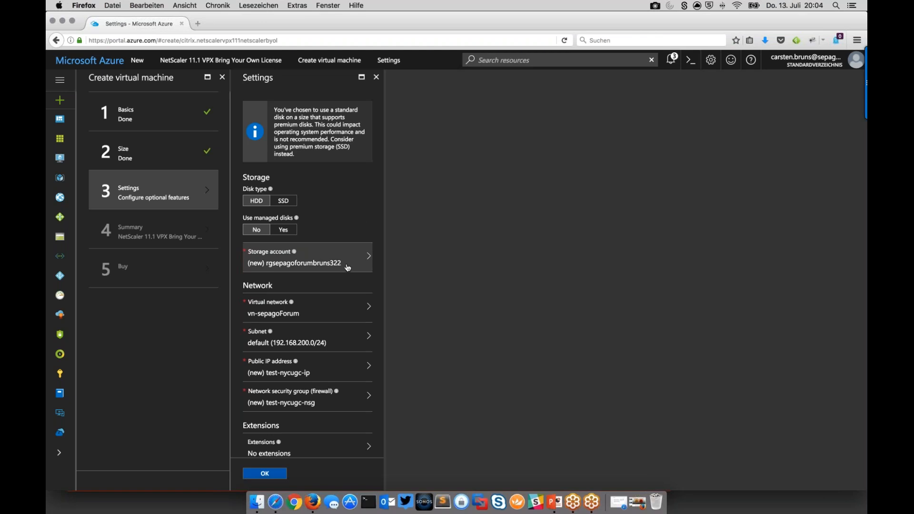
Review the optional storage, network, availability and monitoring settings and accept them with their default values.
scroll(348, 268, "down", 2)
scroll(347, 267, "down", 1)
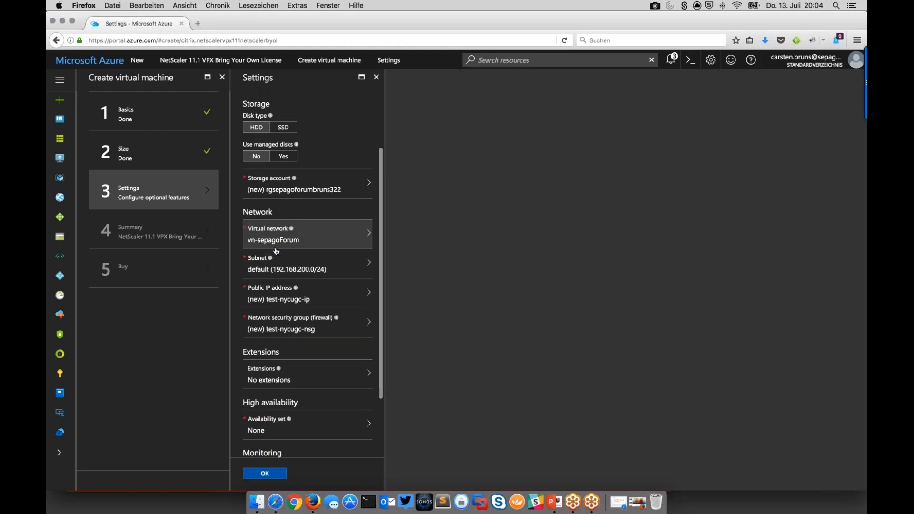
scroll(283, 280, "down", 1)
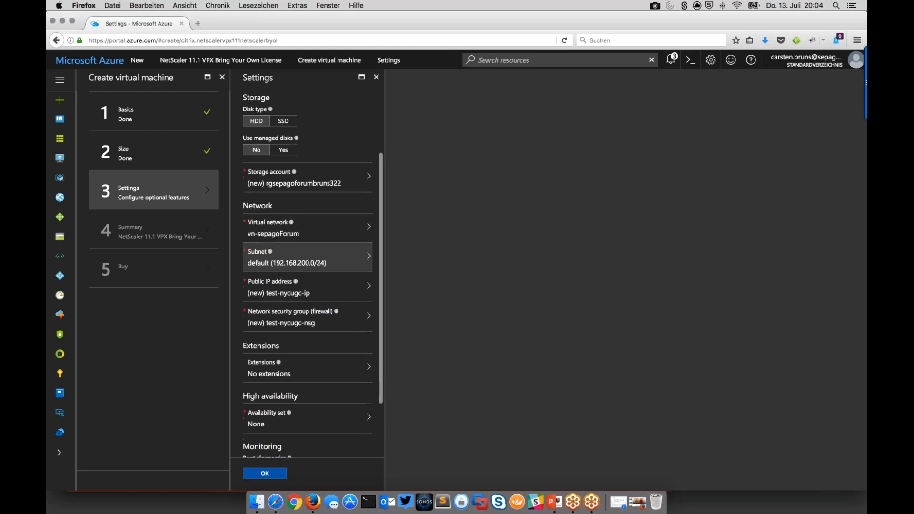
scroll(281, 278, "down", 1)
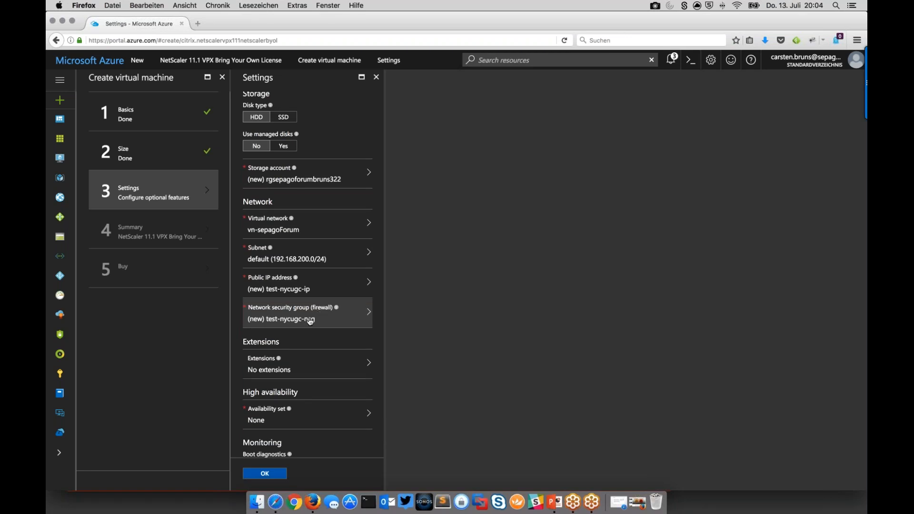
scroll(310, 322, "down", 2)
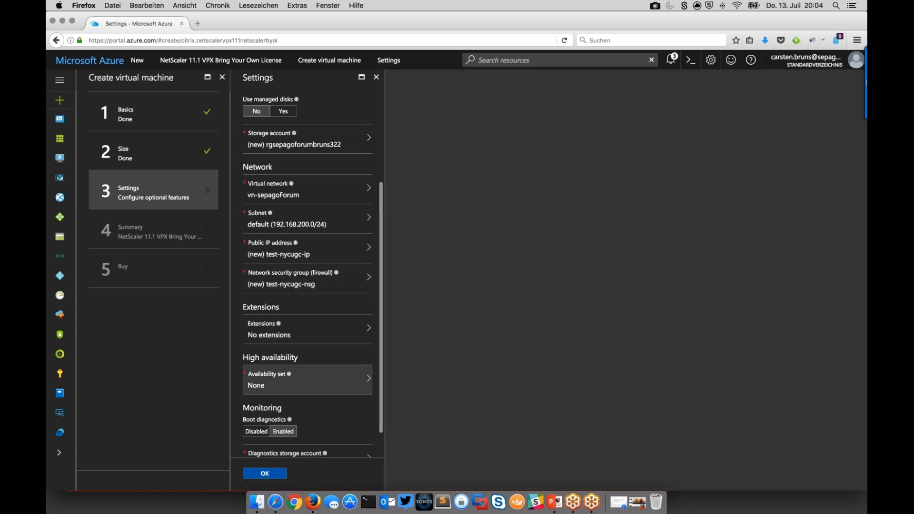
scroll(307, 380, "down", 1)
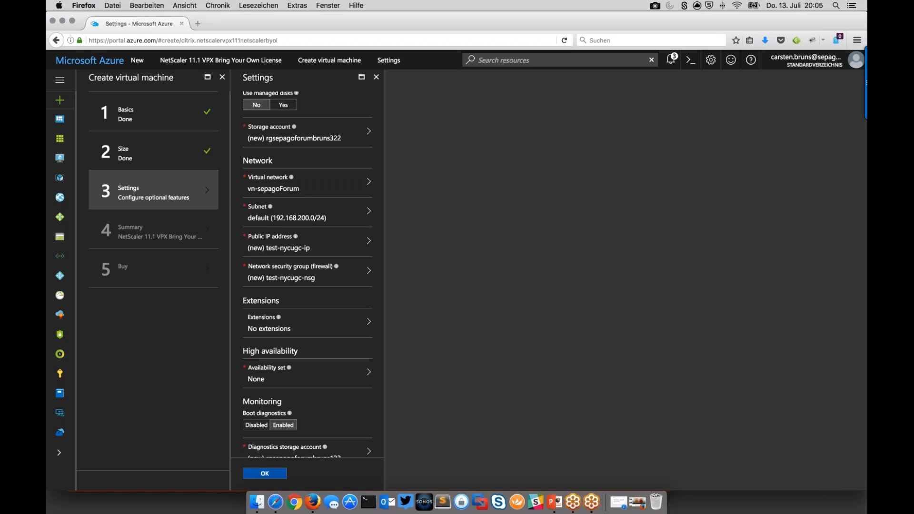
scroll(307, 428, "down", 2)
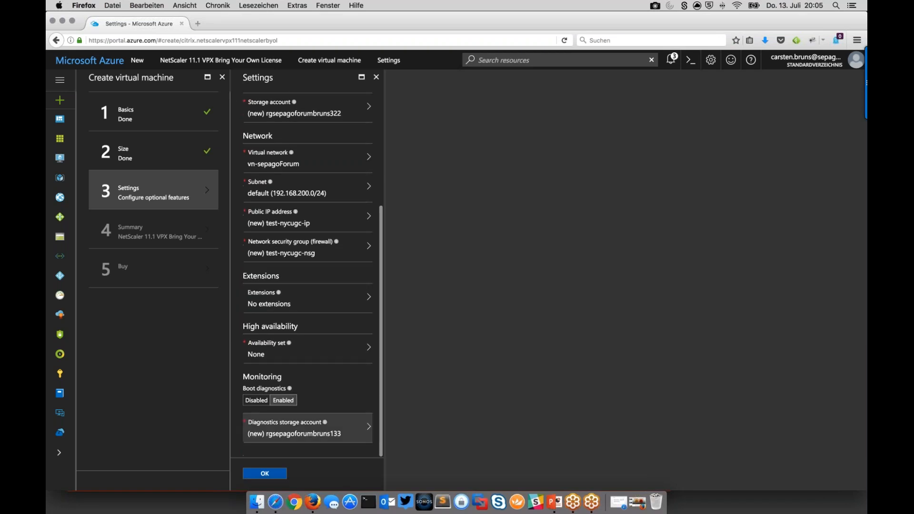
left_click(264, 474)
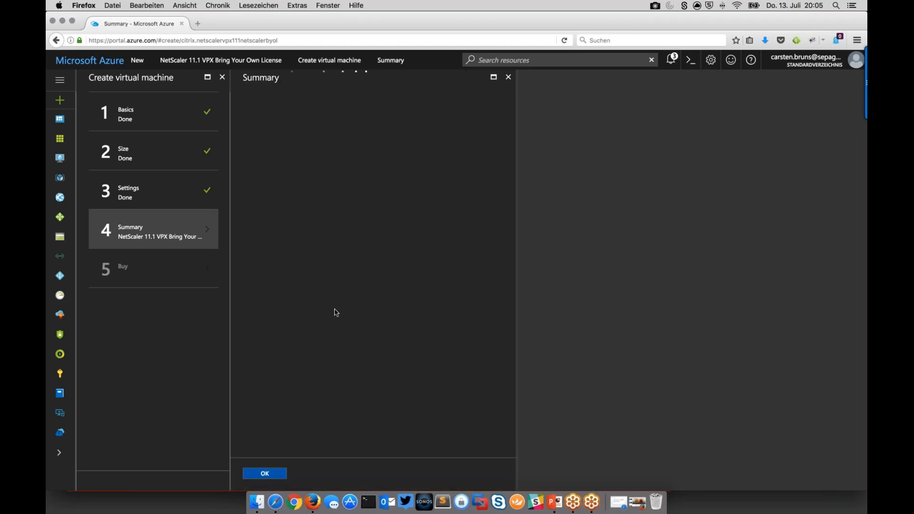
Accept the validated summary and purchase the NetScaler virtual machine, then open the notifications to check its deployment.
left_click(262, 473)
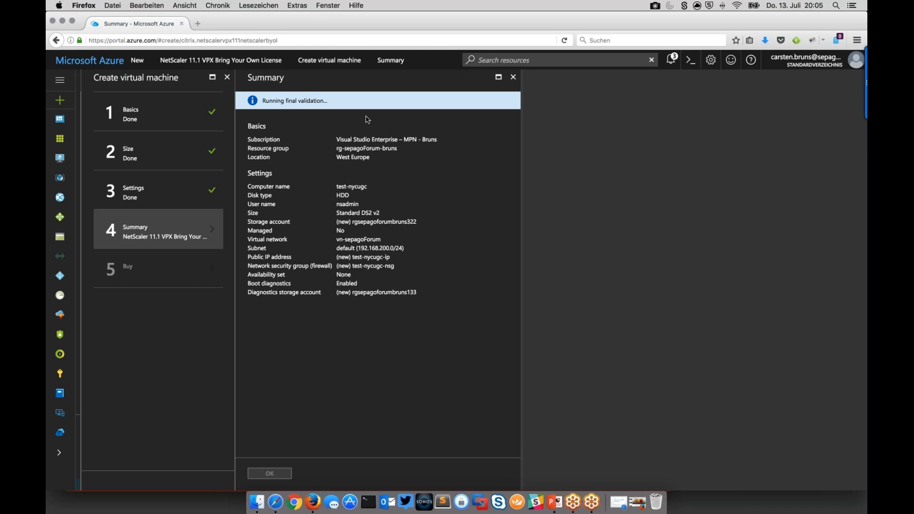
left_click(273, 476)
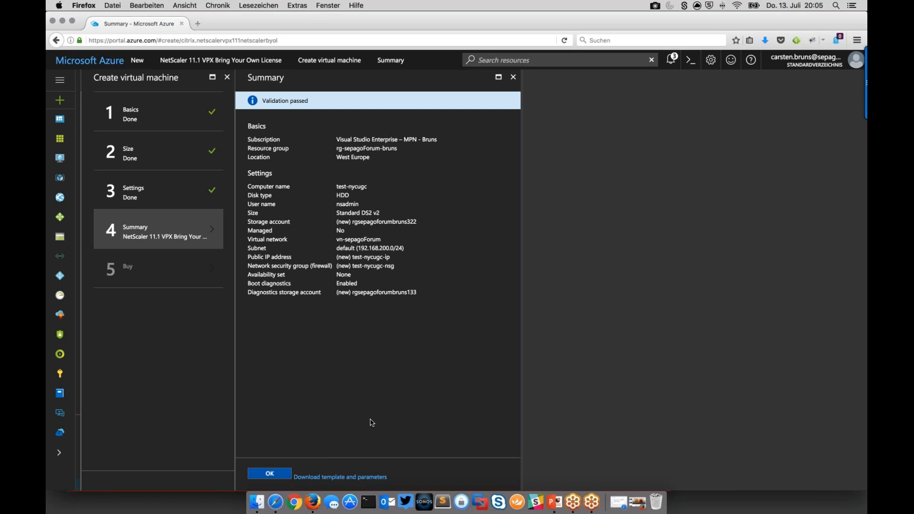
left_click(269, 474)
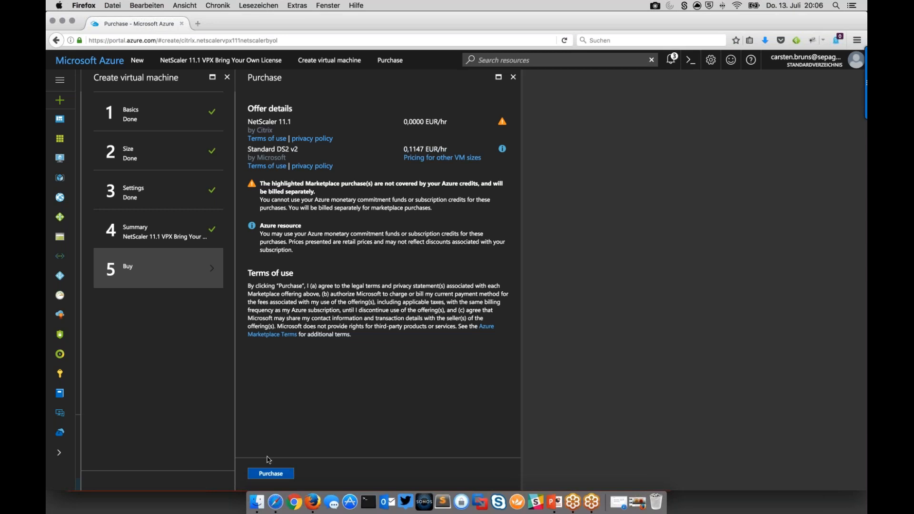
left_click(270, 474)
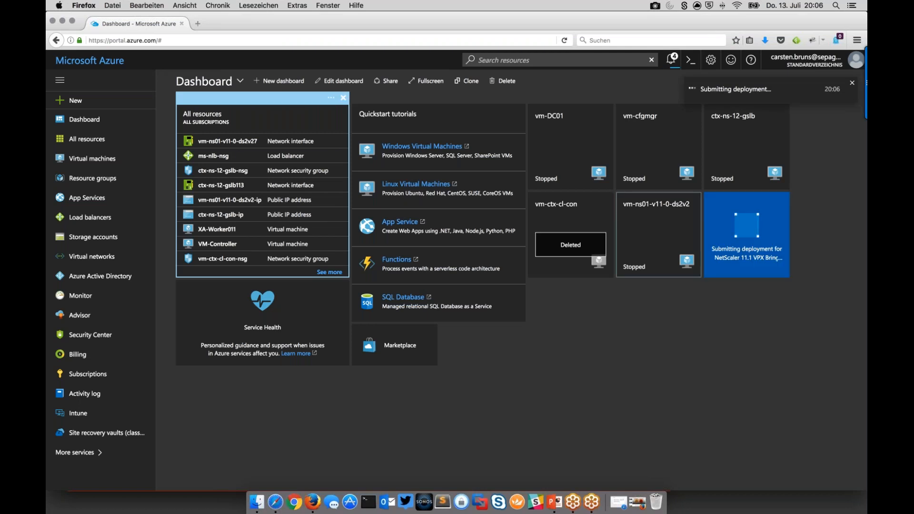
left_click(671, 59)
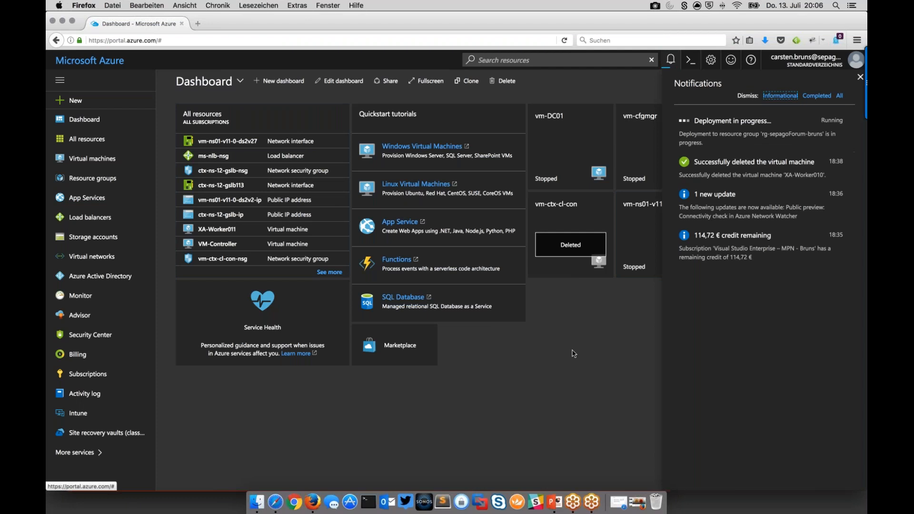
Open the ctx-ns-12-gslb virtual machine from the list of virtual machines and show its network interfaces.
left_click(90, 161)
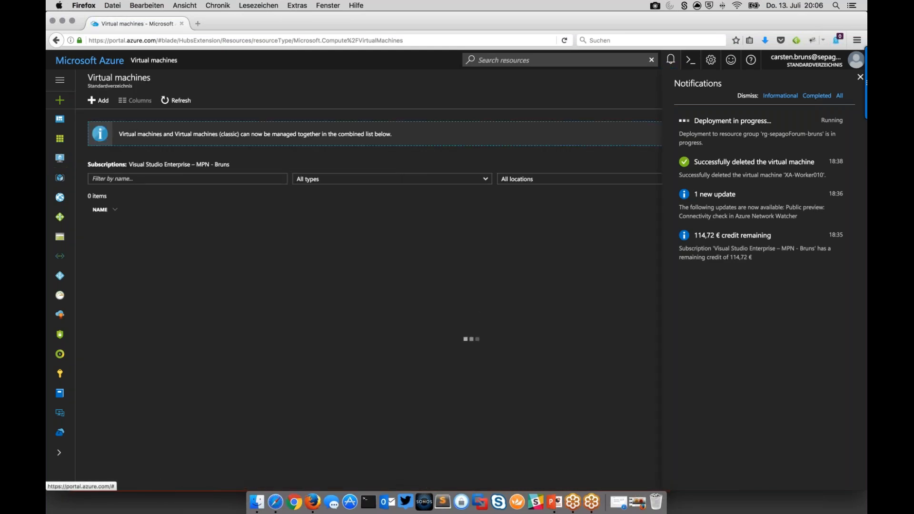
left_click(252, 151)
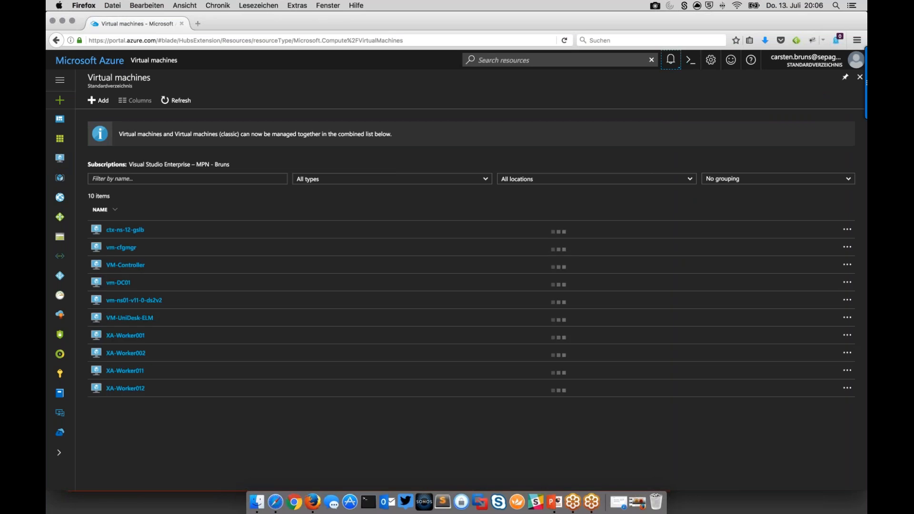
left_click(132, 230)
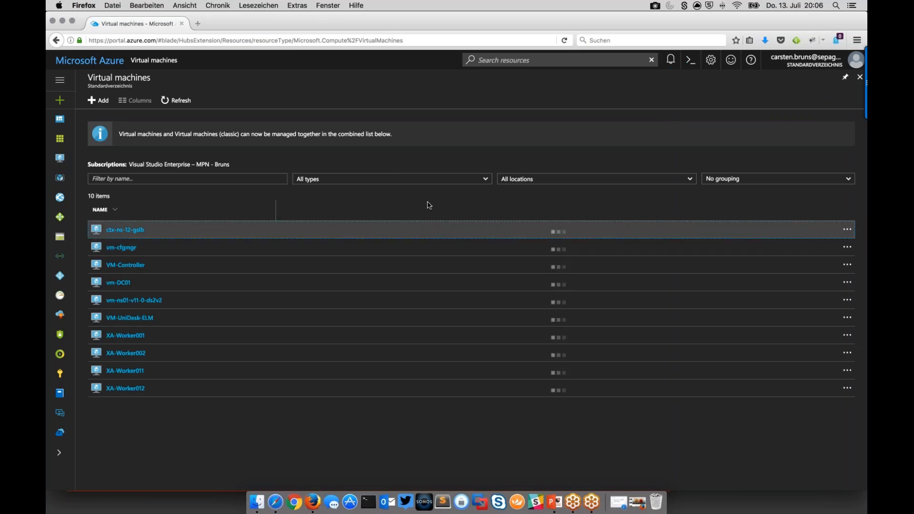
left_click(204, 230)
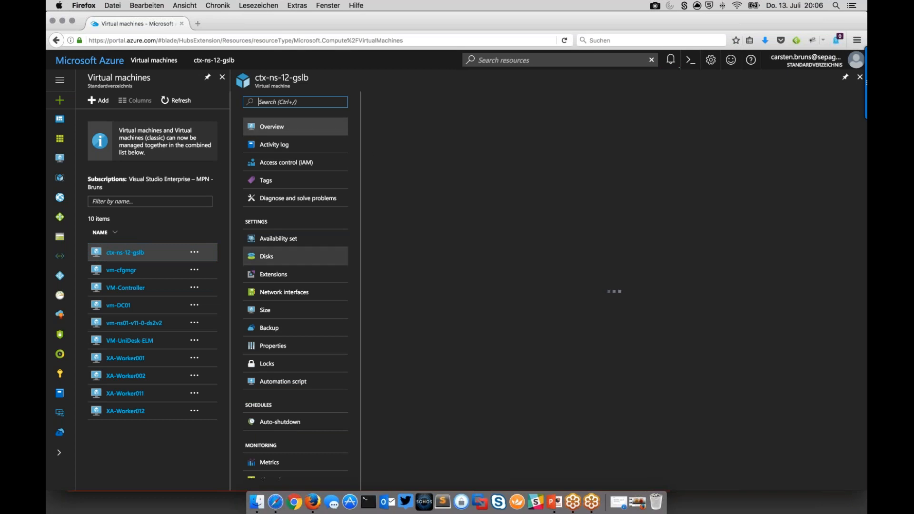
scroll(296, 290, "down", 2)
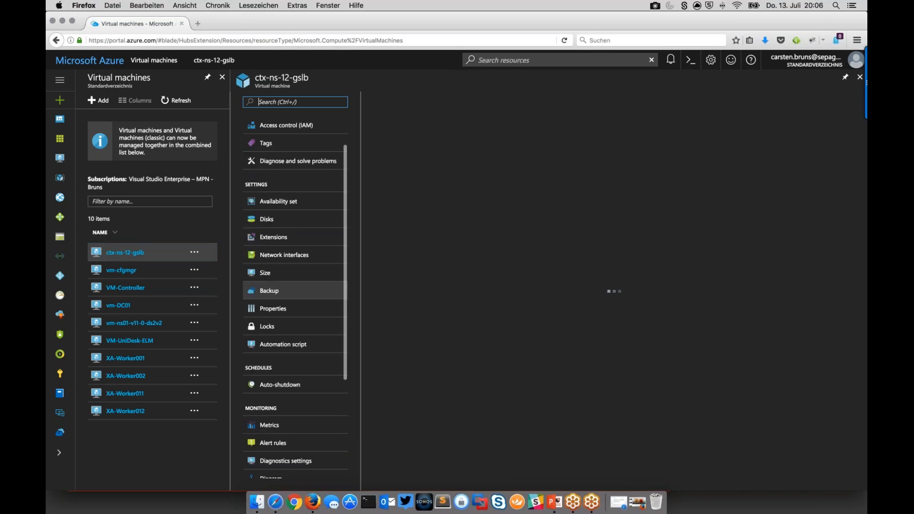
left_click(279, 257)
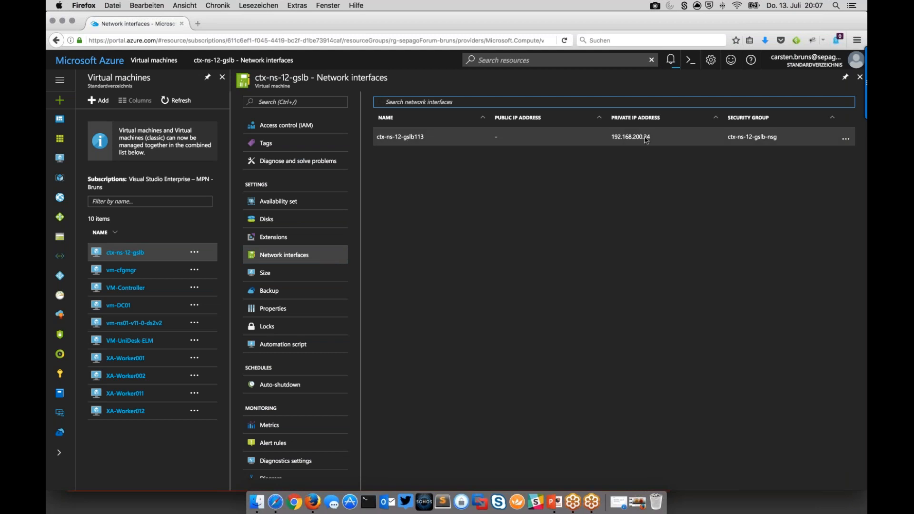
Check the actions available for the ctx-ns-12-gslb113 network interface and open its overview.
left_click(847, 140)
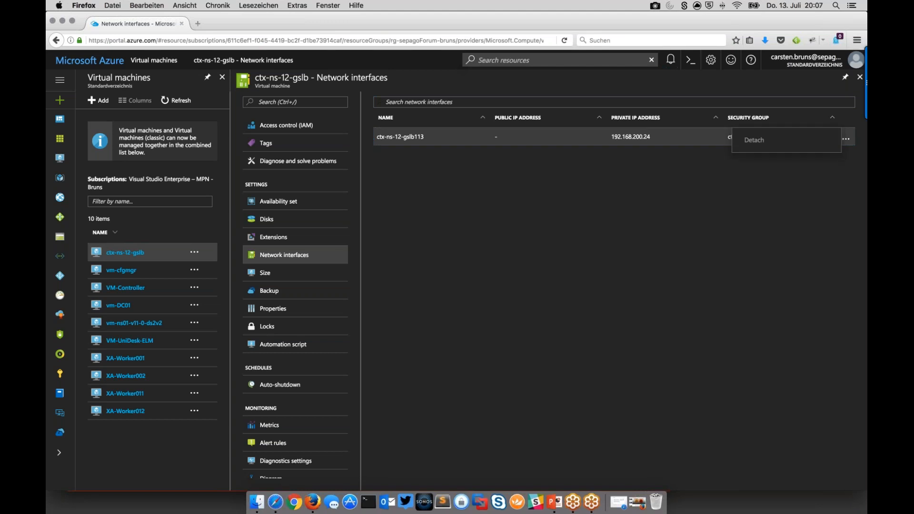
left_click(776, 216)
right_click(413, 140)
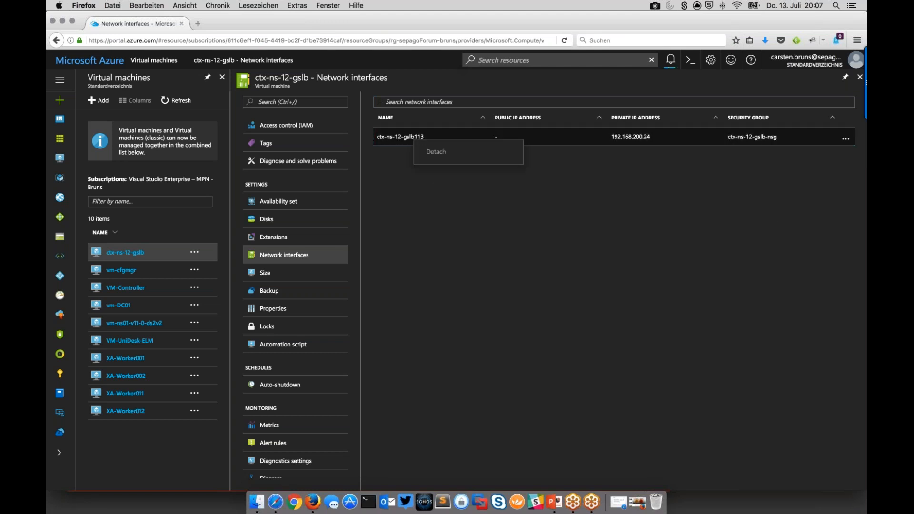
left_click(383, 137)
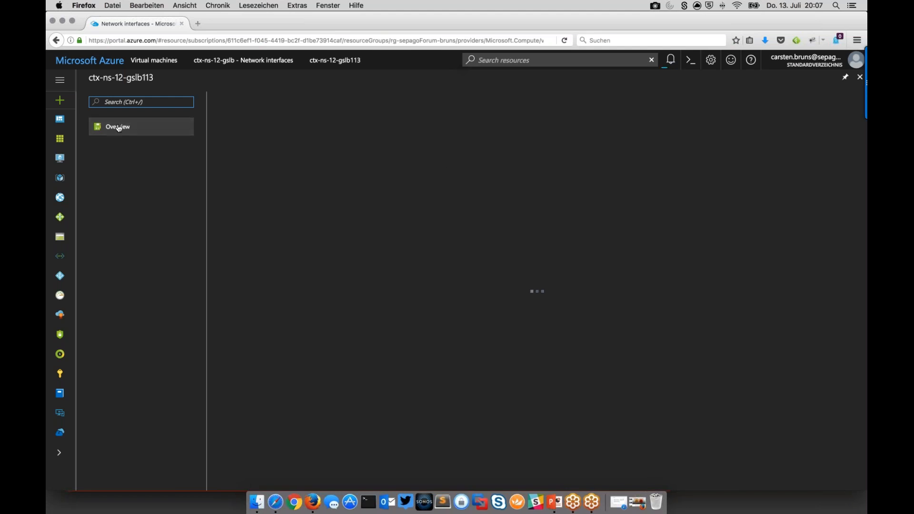
left_click(140, 127)
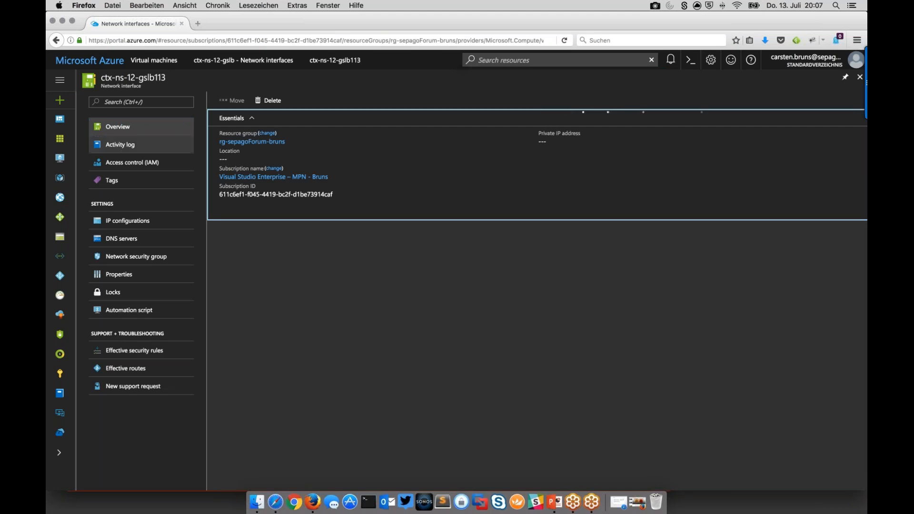
Review the IP configurations of the ctx-ns-12-gslb113 network interface and its assigned network security group.
left_click(122, 222)
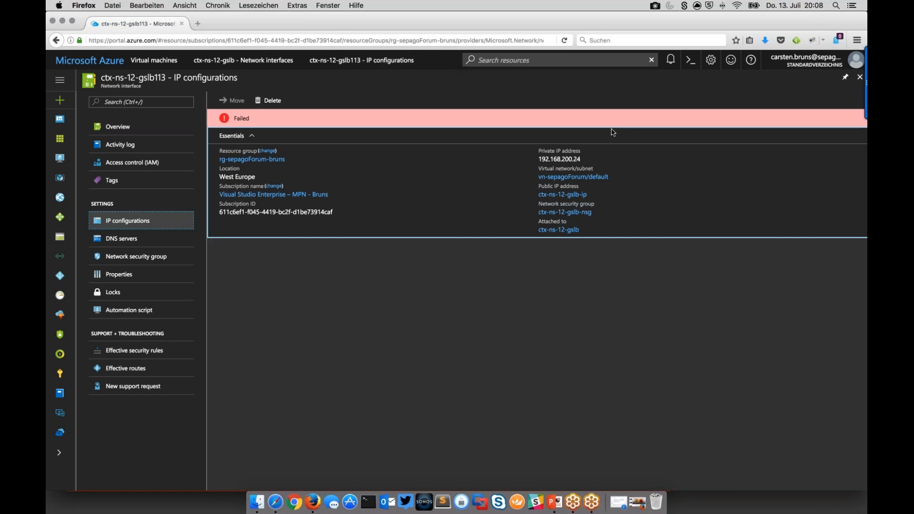
left_click(137, 221)
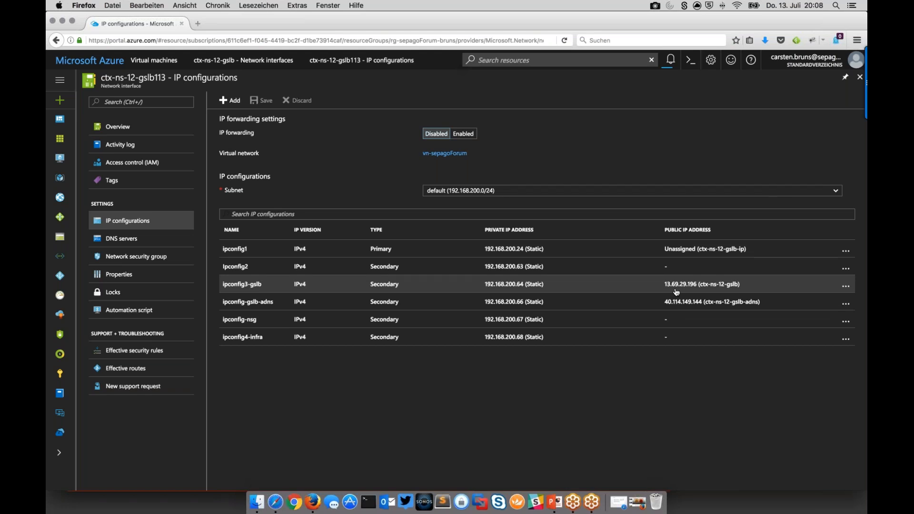
left_click(677, 252)
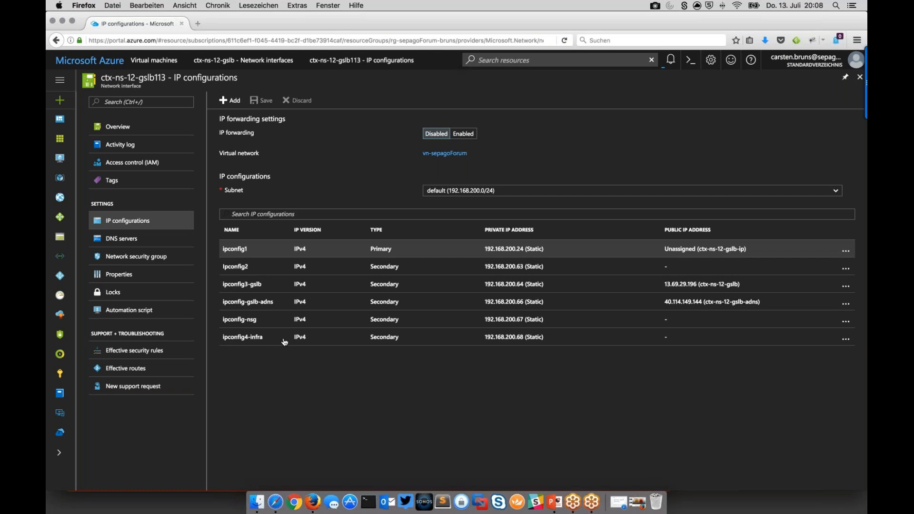
left_click(137, 257)
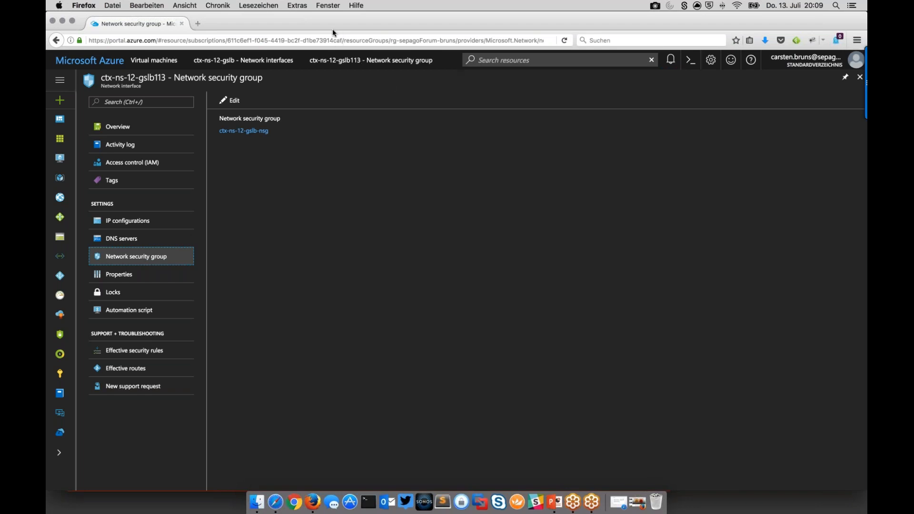
Switch to the Citrix NetScaler presentation in PowerPoint and start the slide show from the "Deploying NetScaler in Azure" slide.
key("super+Tab")
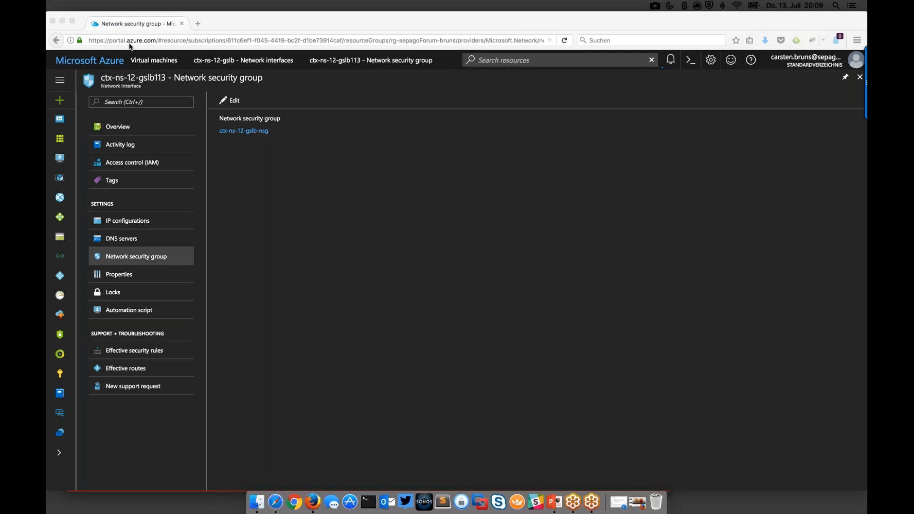
left_click(577, 502)
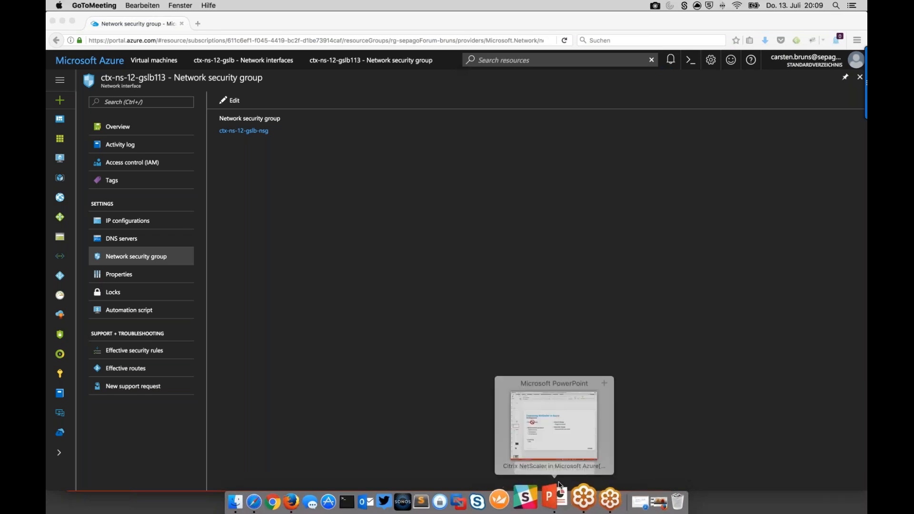
left_click(538, 500)
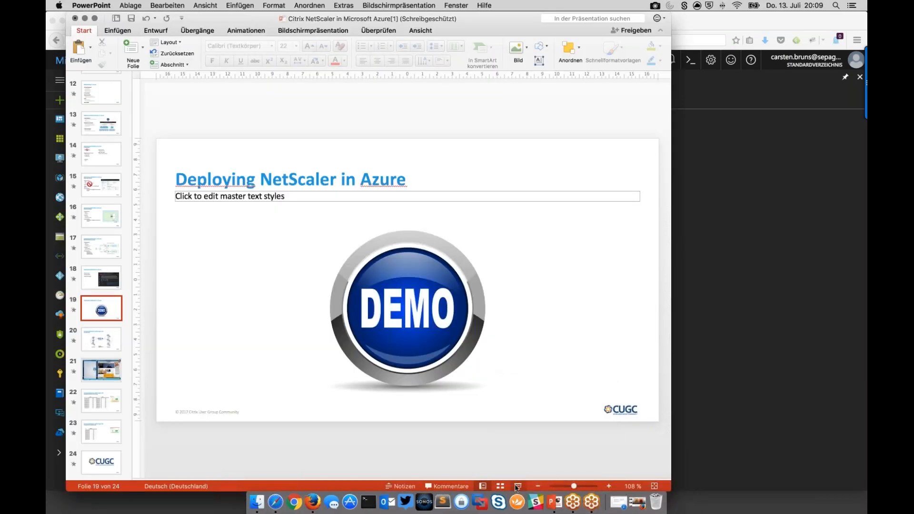
key("super+shift+Return")
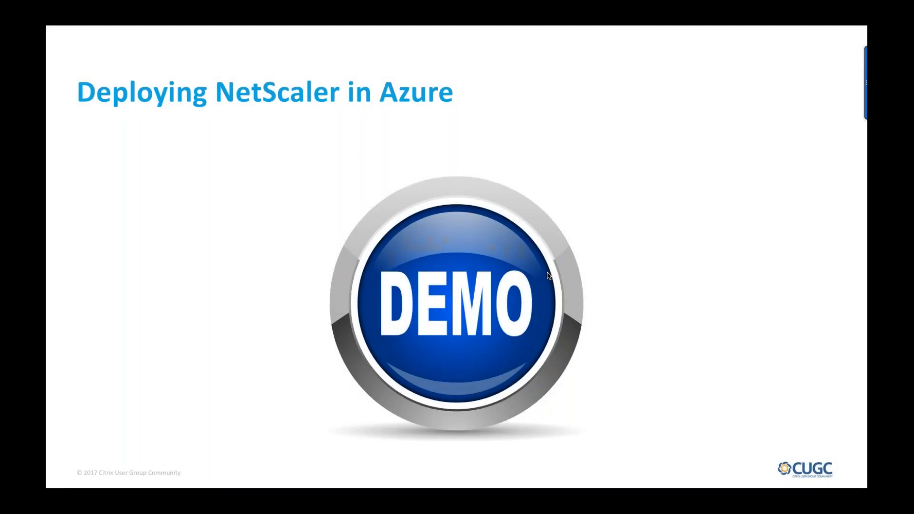